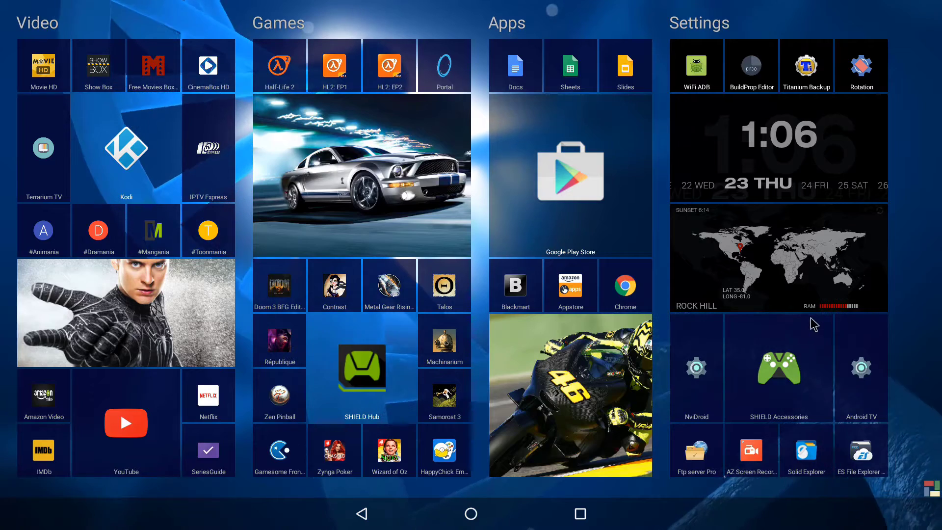
Try to launch Google Play Store, and view the SHIELD Hub sections before returning to the home screen
left_click(610, 196)
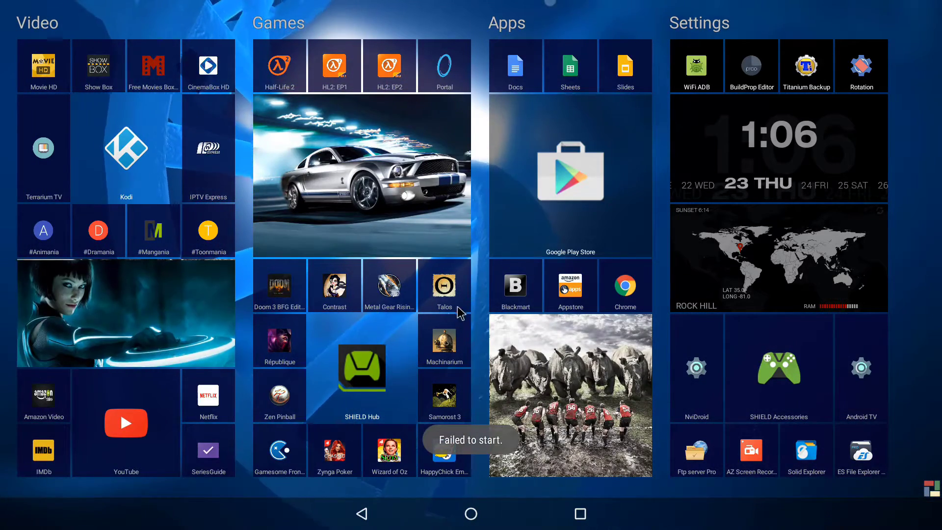
left_click(378, 363)
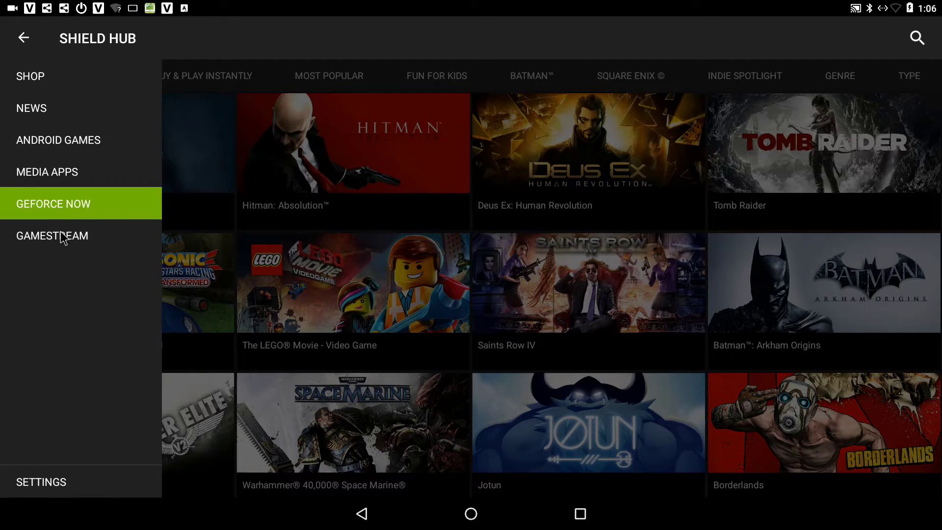
key("super")
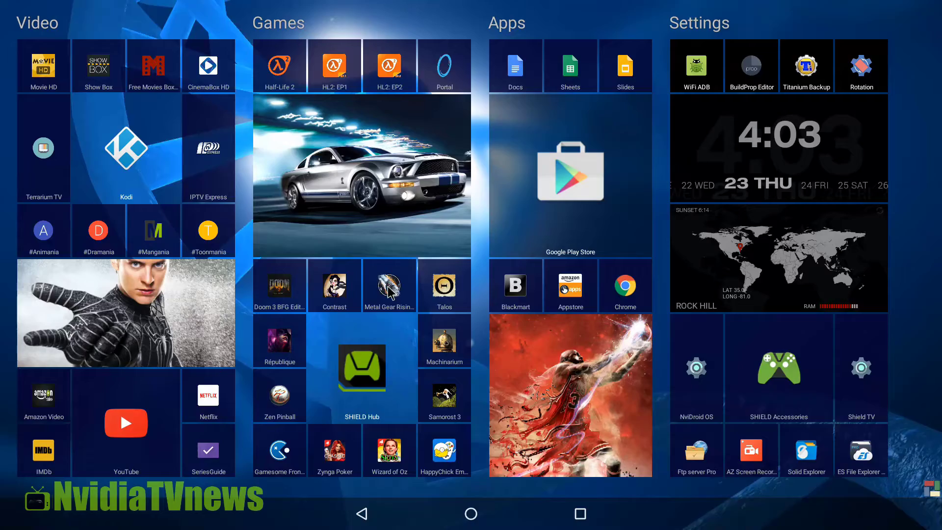
left_click(578, 188)
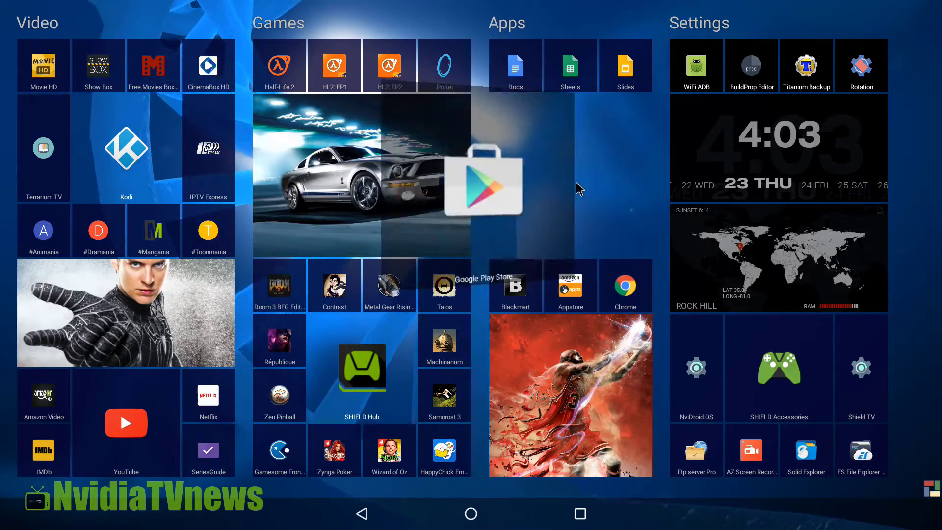
left_click(376, 368)
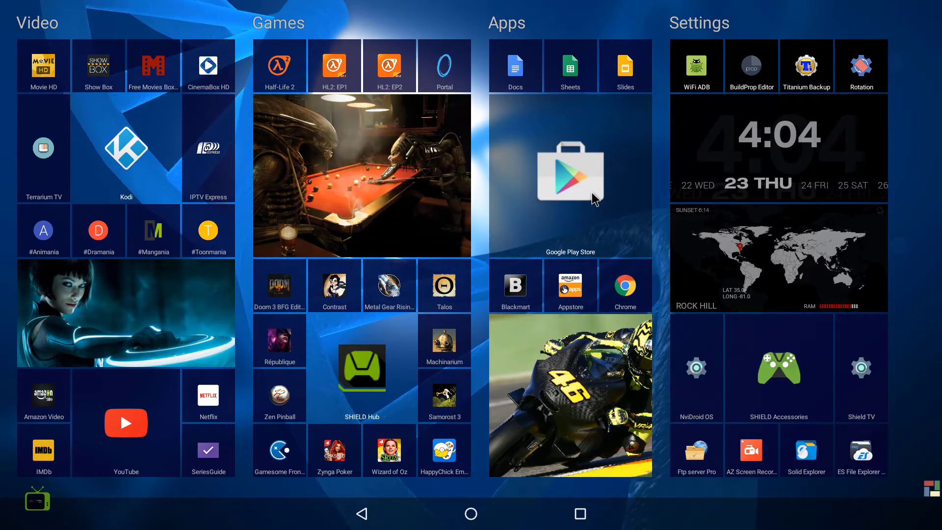
left_click(367, 362)
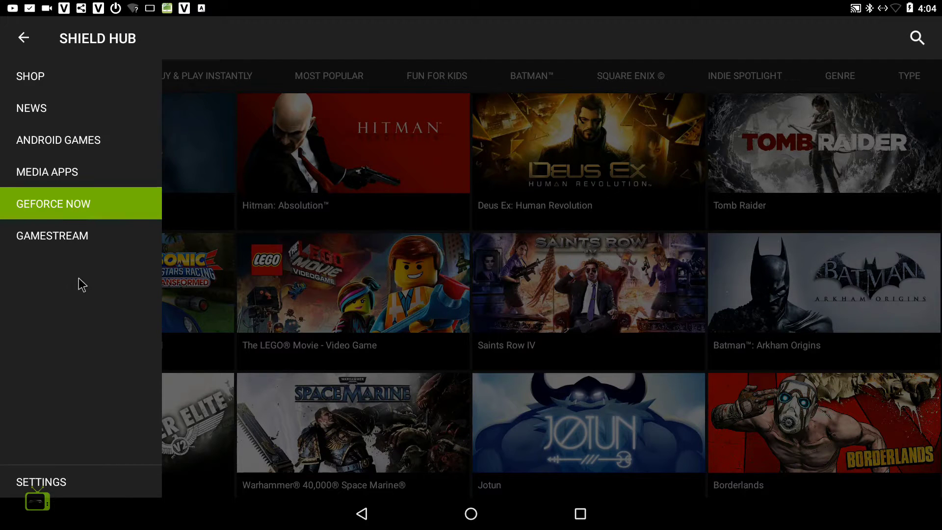
key("Home")
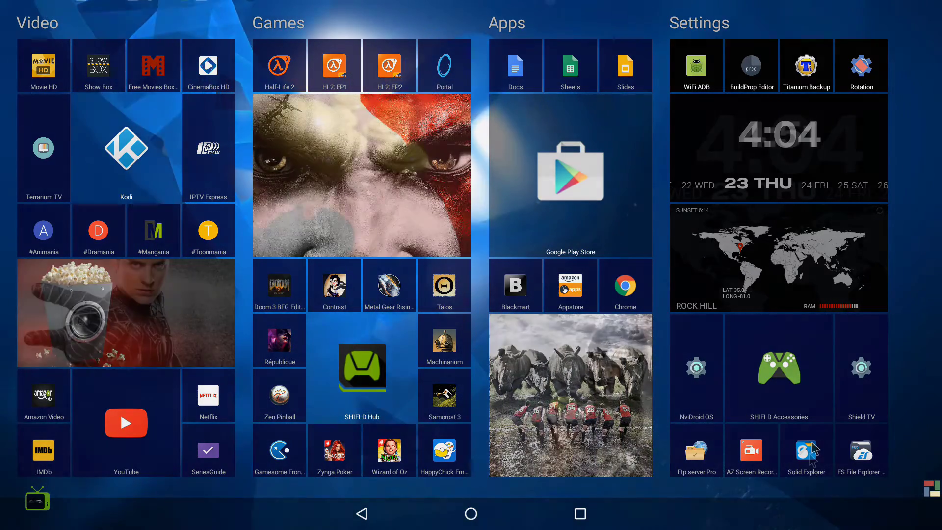
Launch Solid Explorer, skip its introduction, and allow it access to device files and phone calls
left_click(810, 455)
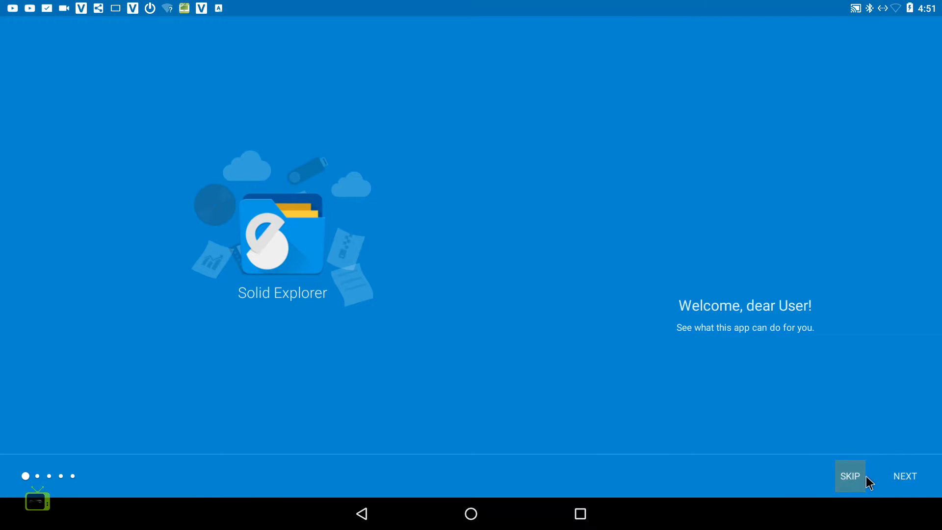
left_click(851, 476)
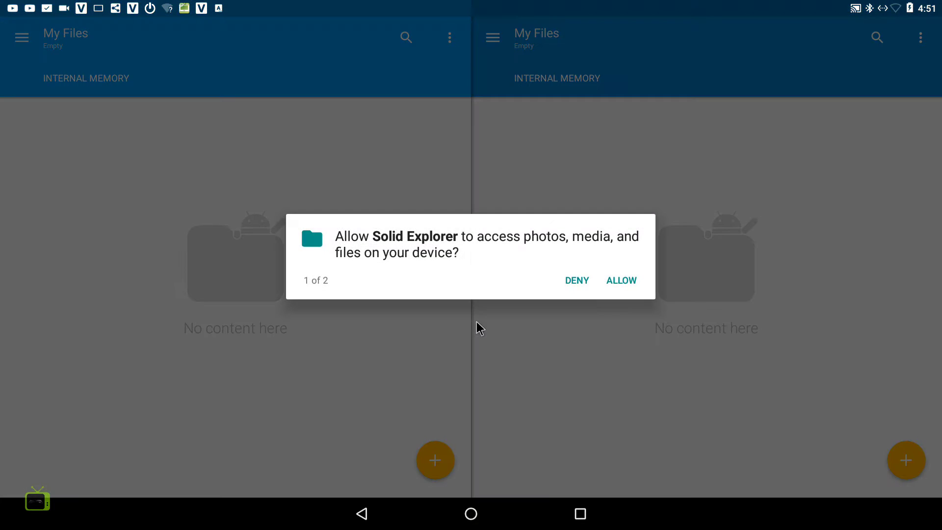
left_click(614, 280)
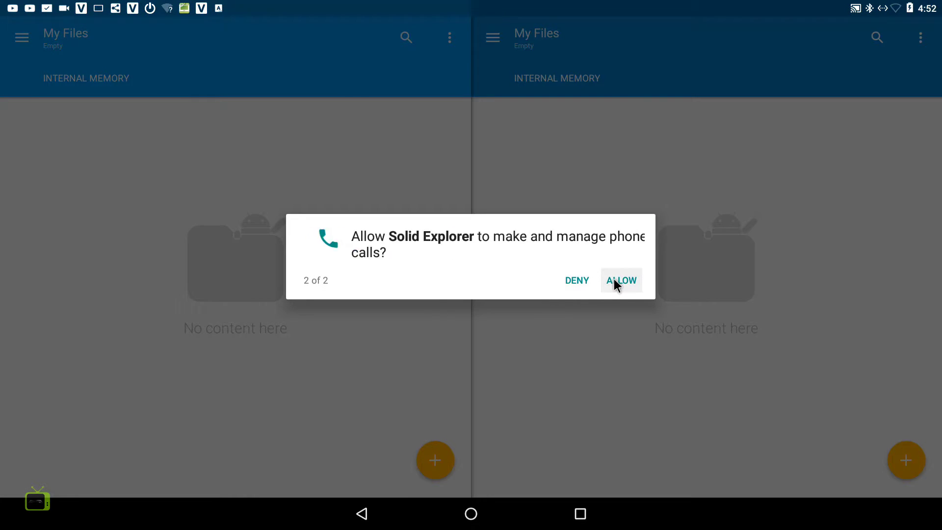
left_click(614, 279)
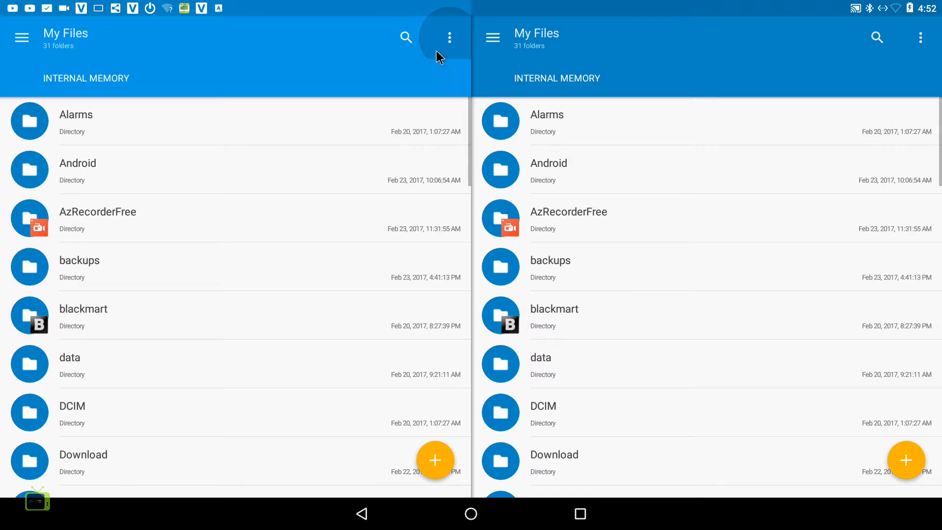
Turn on the display of hidden files in the folder options
left_click(449, 42)
left_click(414, 164)
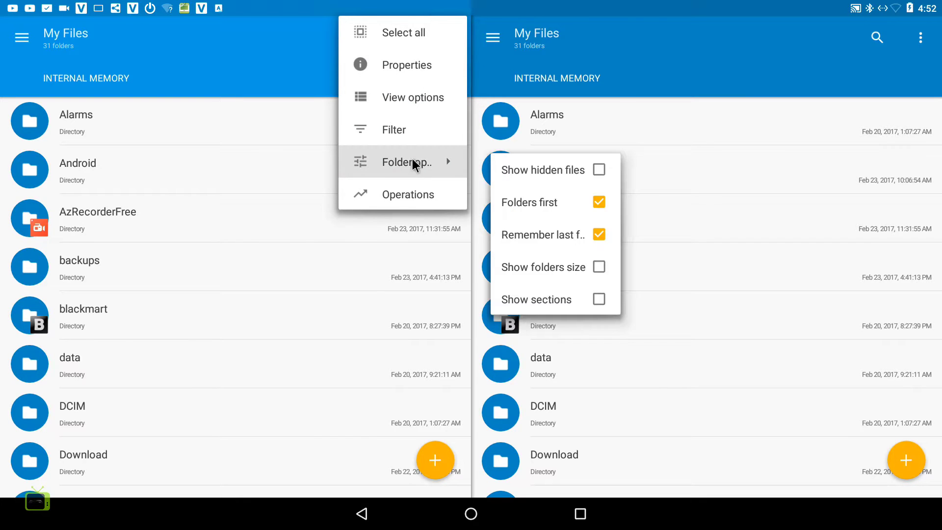
left_click(550, 170)
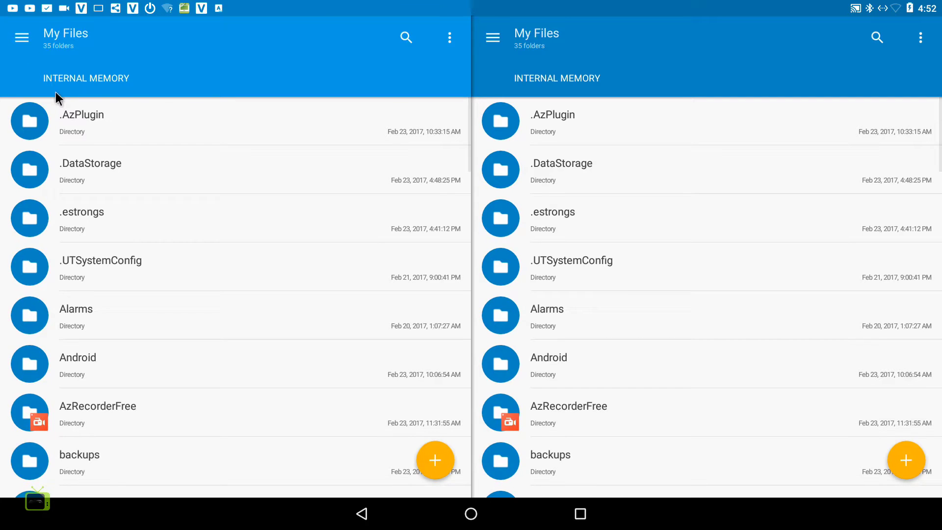
Switch the first file pane from internal memory to the root storage and grant Solid Explorer superuser access
left_click(22, 37)
left_click(49, 140)
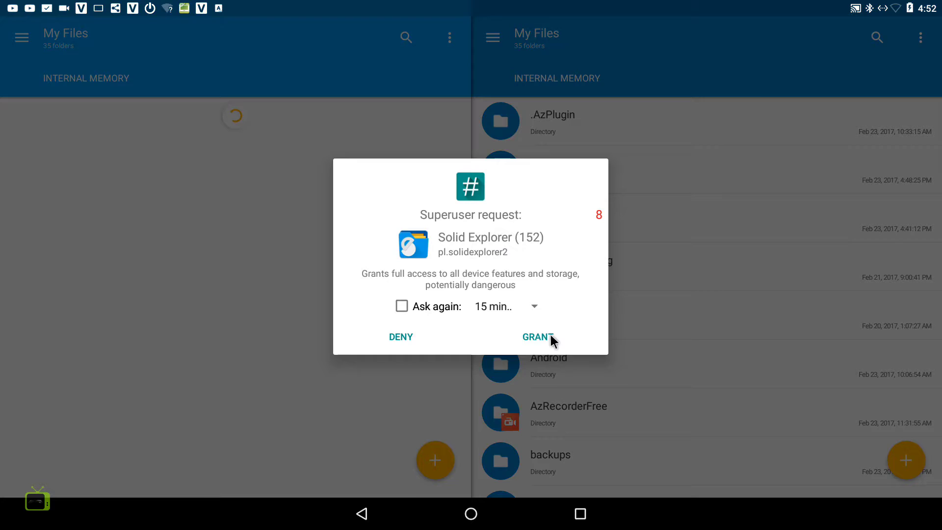
left_click(550, 335)
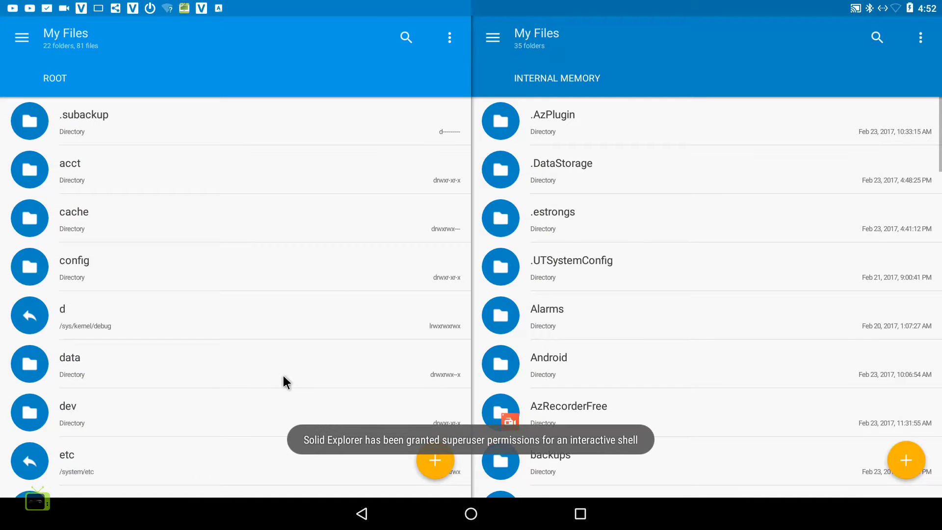
Open build.prop from the root's system folder in SE Text Editor
left_click_drag(284, 378, 284, 217)
left_click_drag(265, 263, 265, 195)
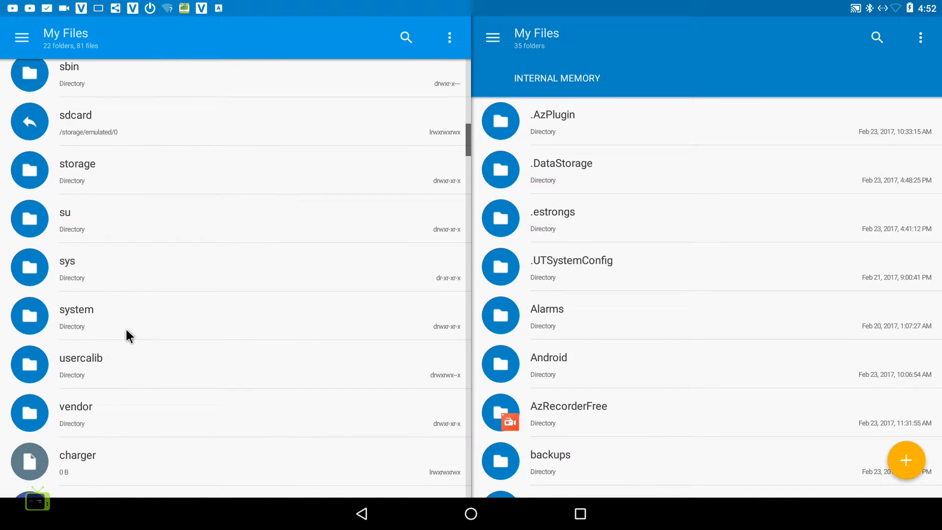
left_click(75, 313)
left_click_drag(75, 314, 135, 199)
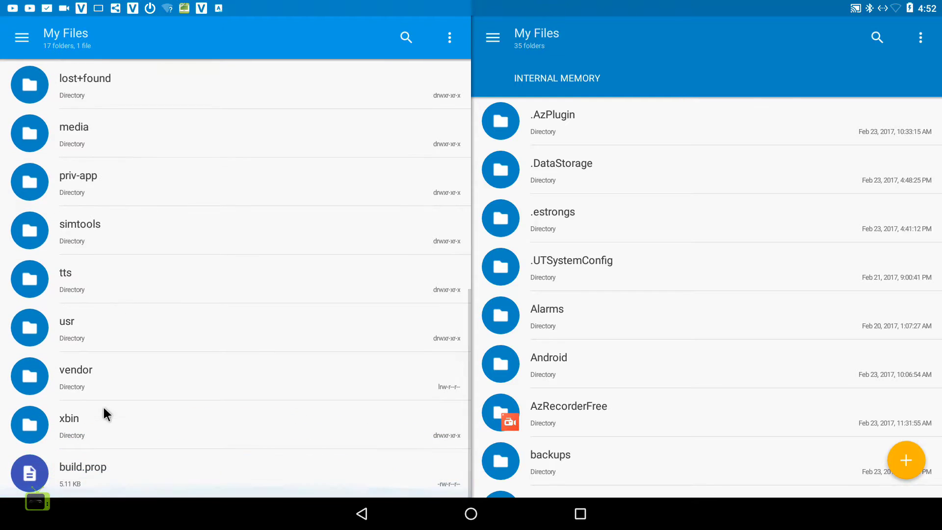
left_click(86, 467)
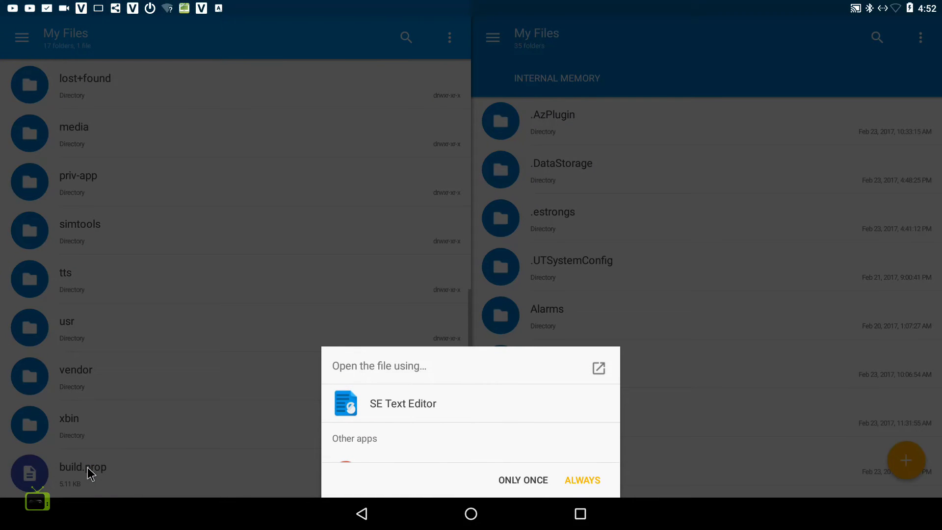
left_click(407, 405)
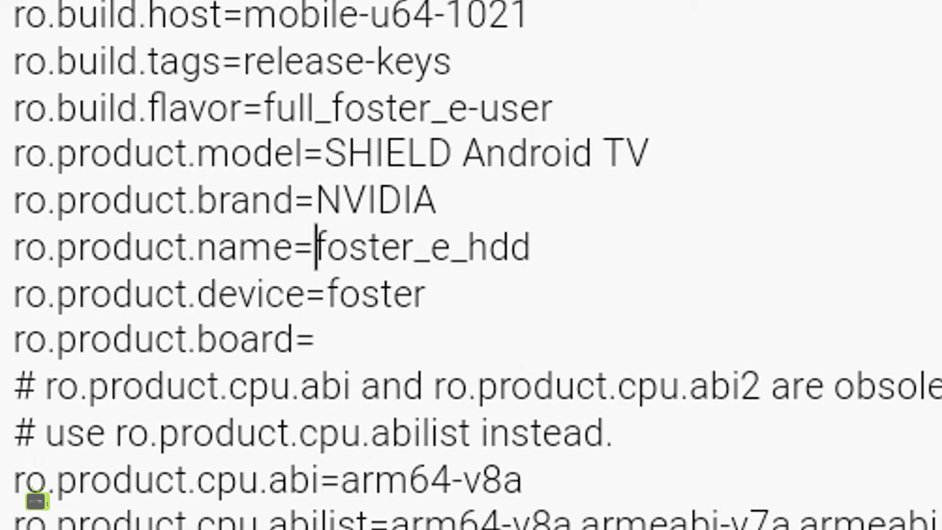
Prefix the ro.product.name value with full_ so it reads full_foster_e_hdd, and save build.prop
type("ful")
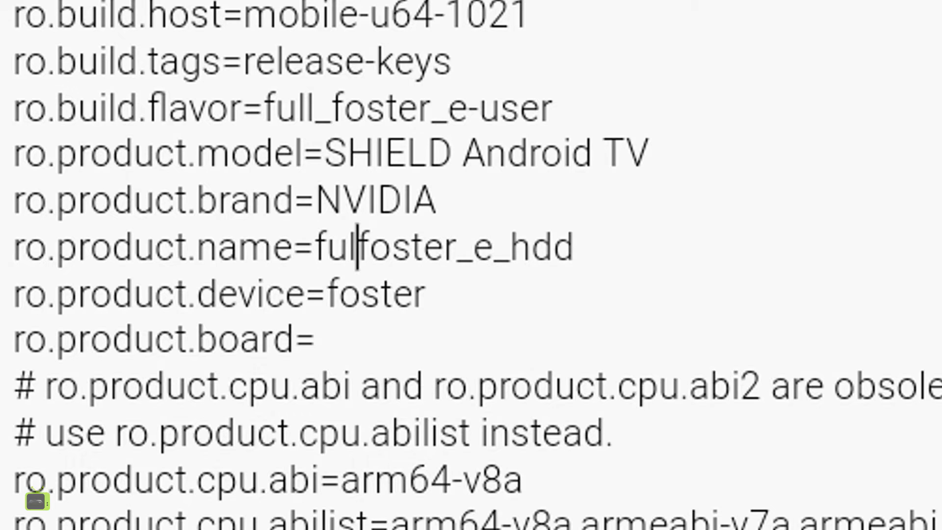
type("l_")
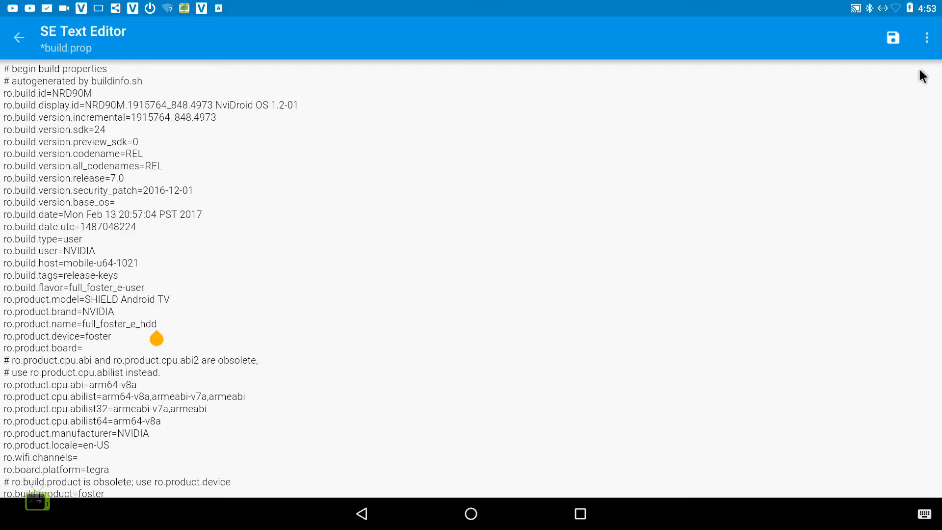
left_click(892, 40)
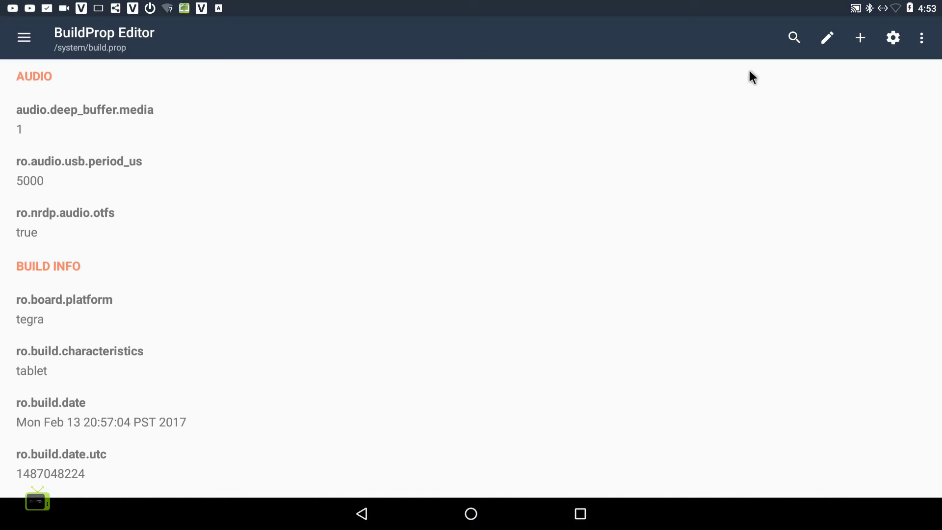
Switch to BuildProp Editor and look through the Build Info properties for ro.product.name
left_click_drag(421, 328, 423, 189)
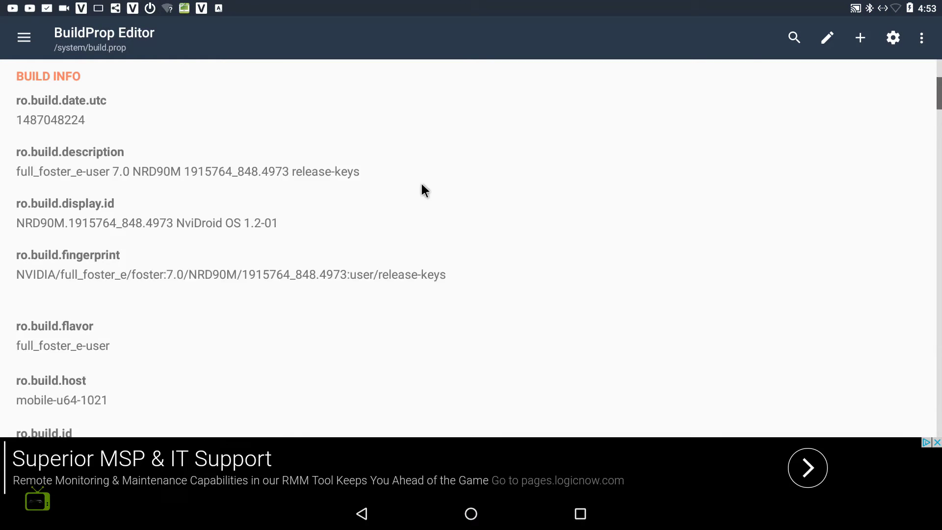
left_click_drag(397, 310, 397, 187)
left_click_drag(351, 356, 349, 202)
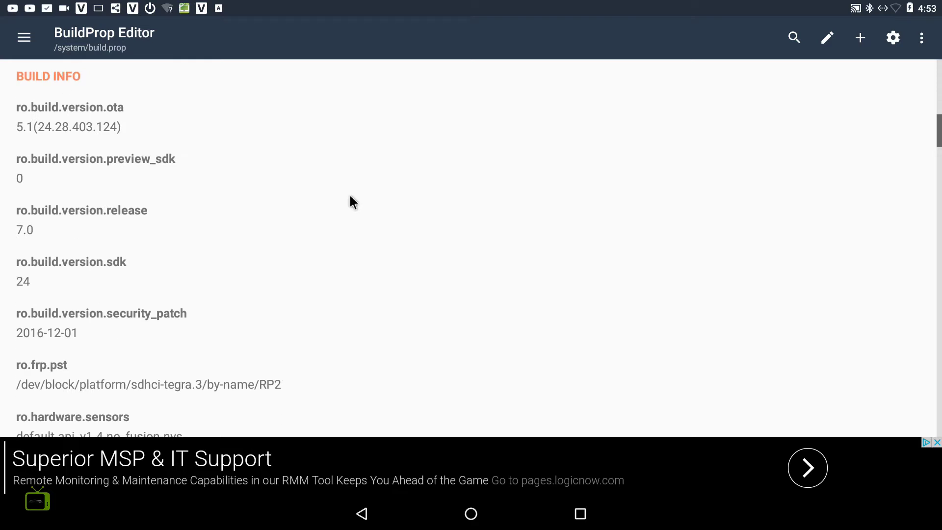
left_click_drag(273, 284, 269, 243)
left_click_drag(242, 351, 244, 224)
scroll(240, 338, "up", 3)
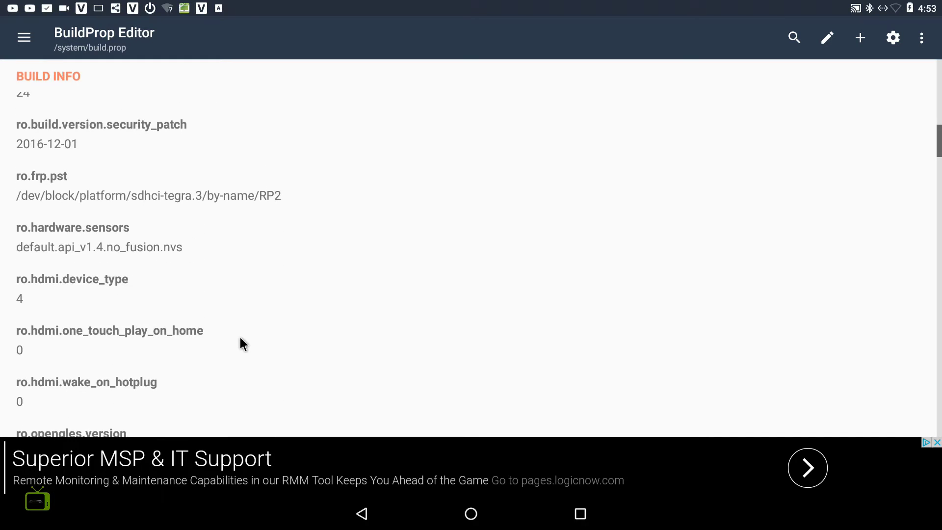
scroll(233, 332, "up", 5)
scroll(225, 339, "up", 3)
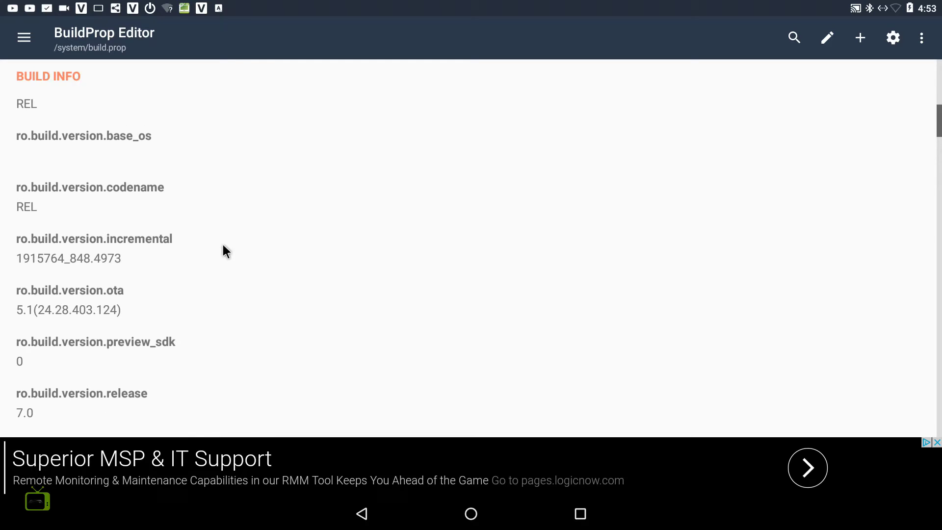
left_click_drag(223, 251, 221, 379)
left_click_drag(214, 254, 212, 364)
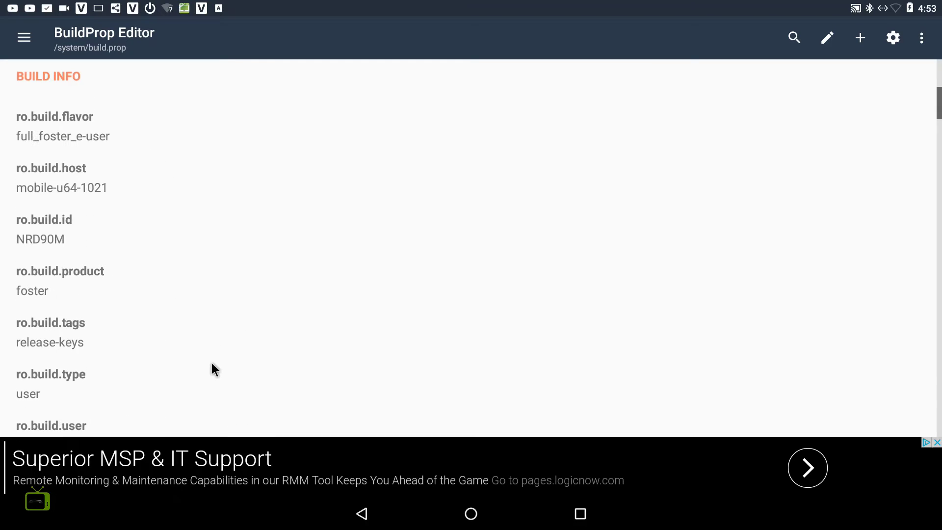
left_click_drag(204, 267, 202, 364)
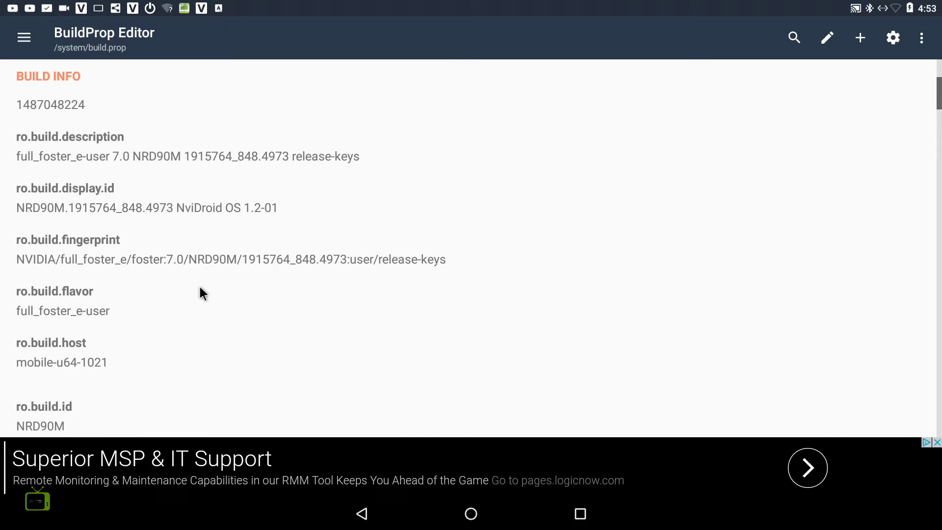
left_click_drag(147, 343, 143, 141)
left_click_drag(139, 240, 137, 147)
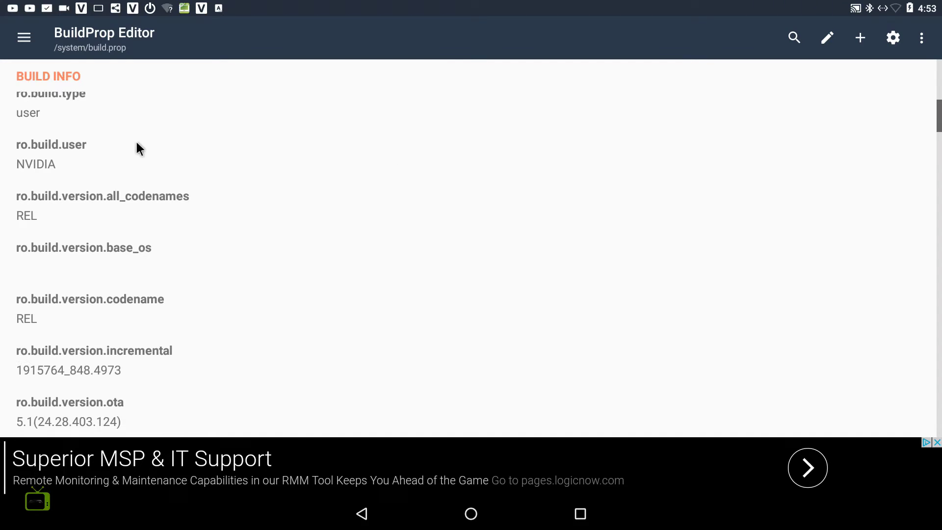
left_click_drag(142, 332, 142, 208)
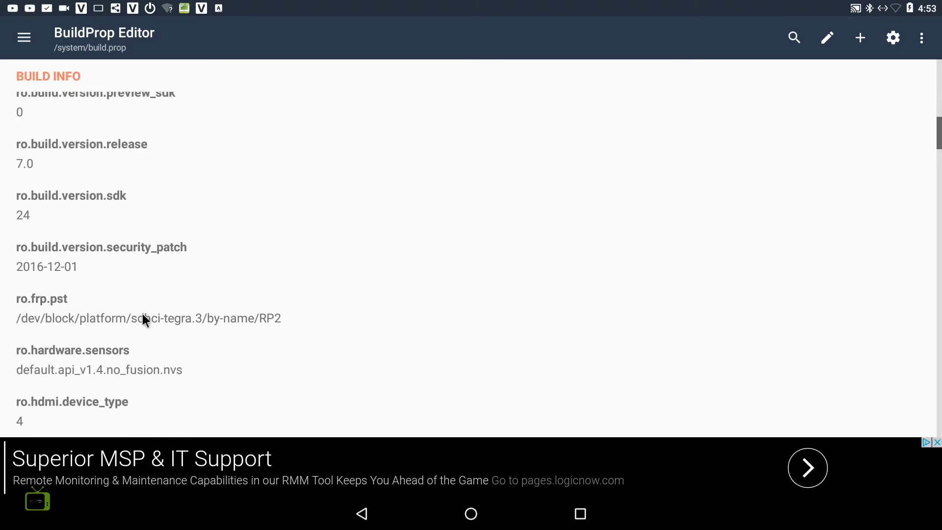
left_click_drag(143, 320, 141, 183)
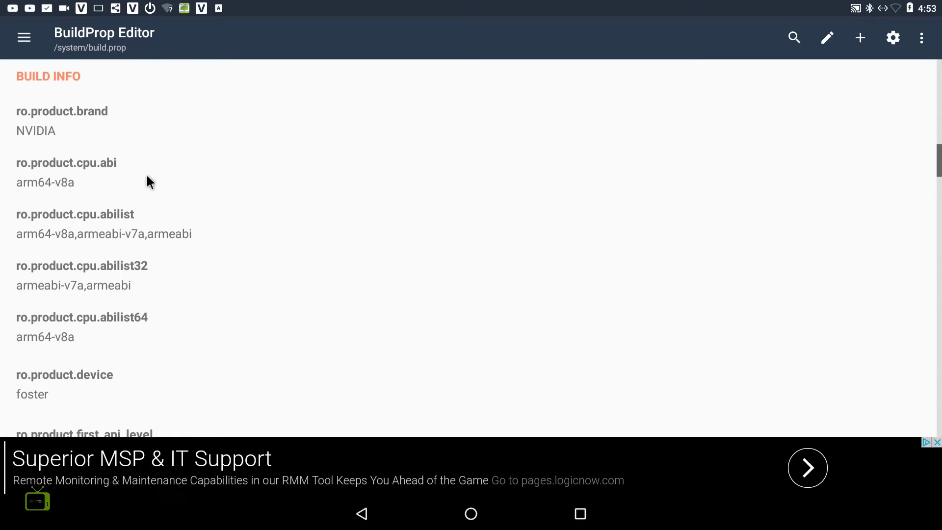
scroll(147, 336, "down", 5)
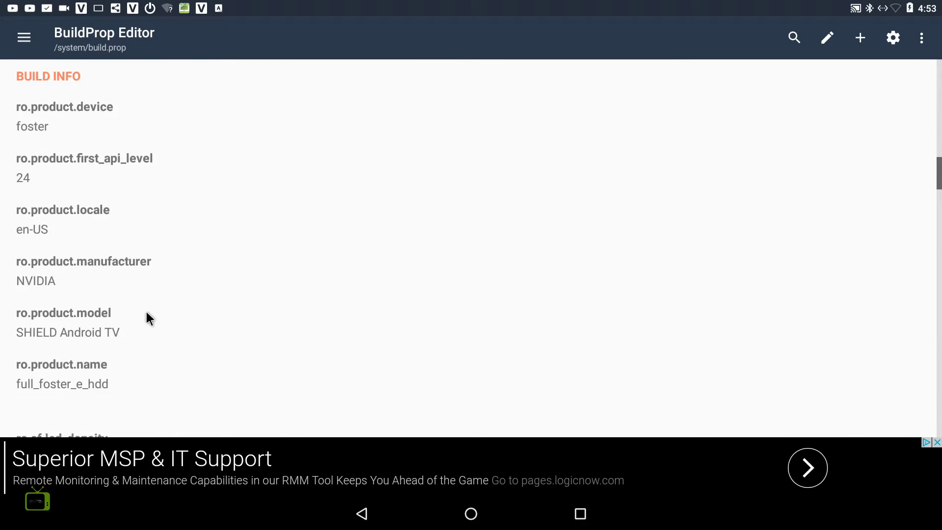
Save the ro.product.name property with the value full_foster_e_hdd and grant BuildProp Editor superuser access
left_click_drag(146, 312, 146, 229)
left_click(75, 275)
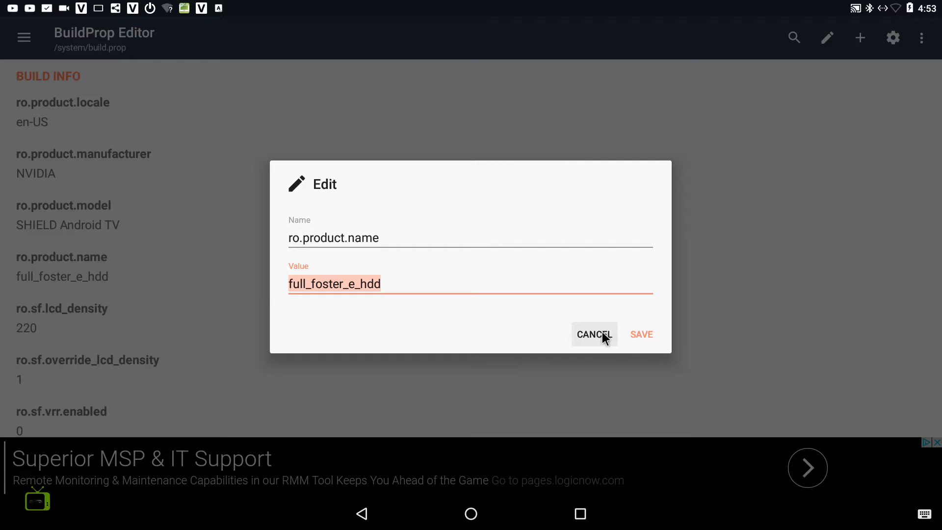
left_click(641, 336)
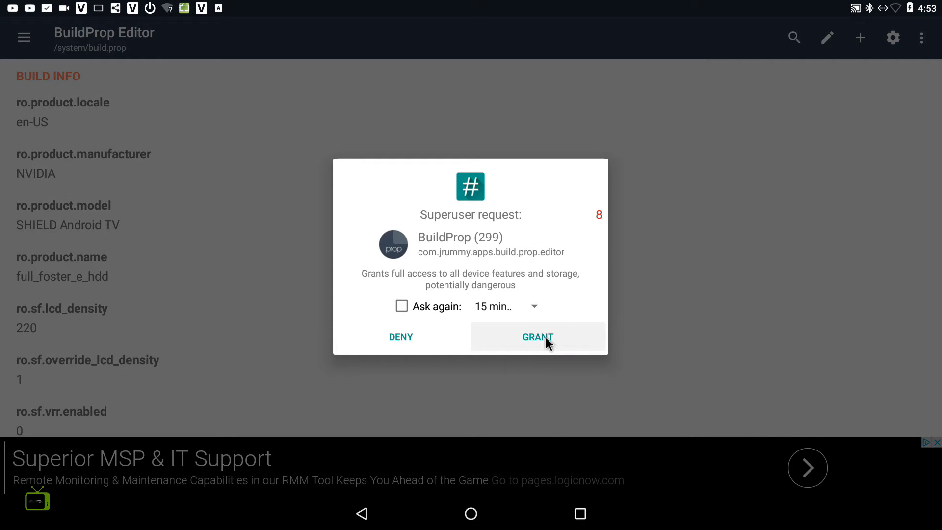
left_click(546, 337)
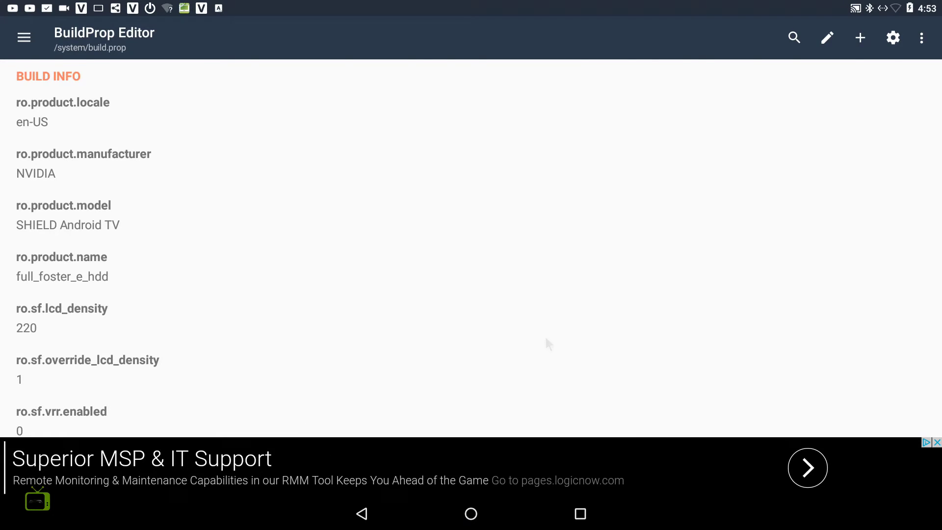
Return to the home screen and open the full app list at the Play Store entry
key("super")
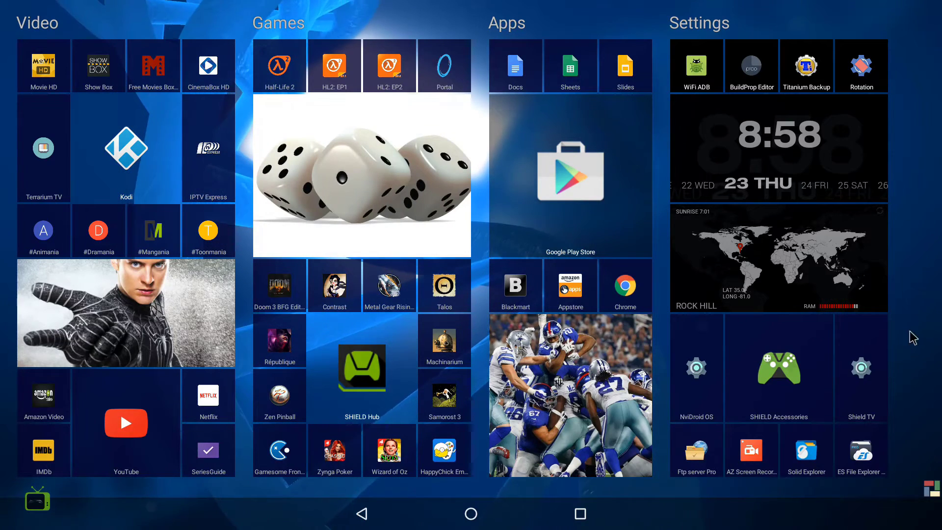
left_click(575, 188)
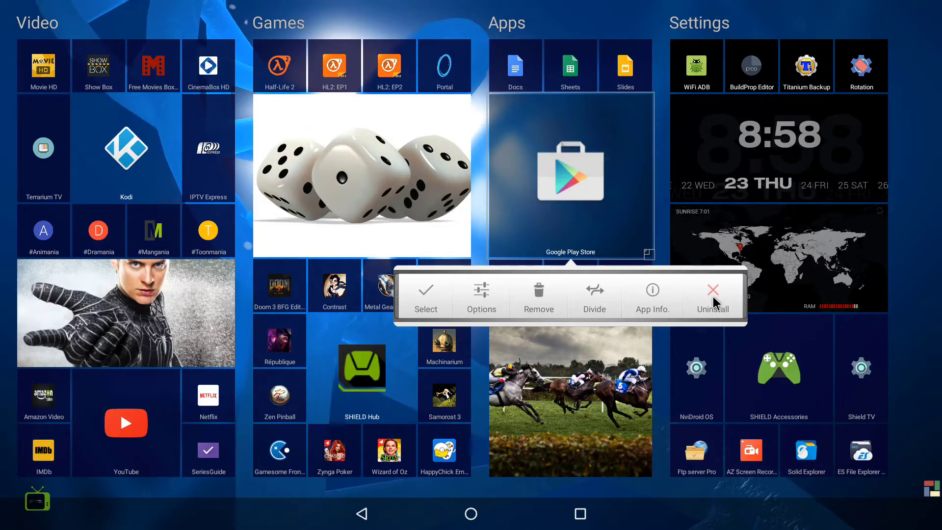
key("Escape")
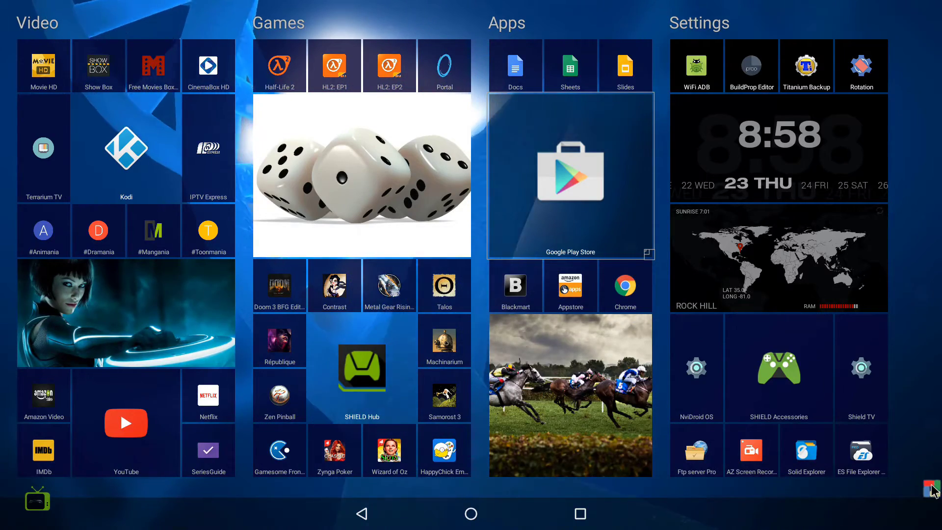
left_click(932, 489)
scroll(564, 226, "down", 15)
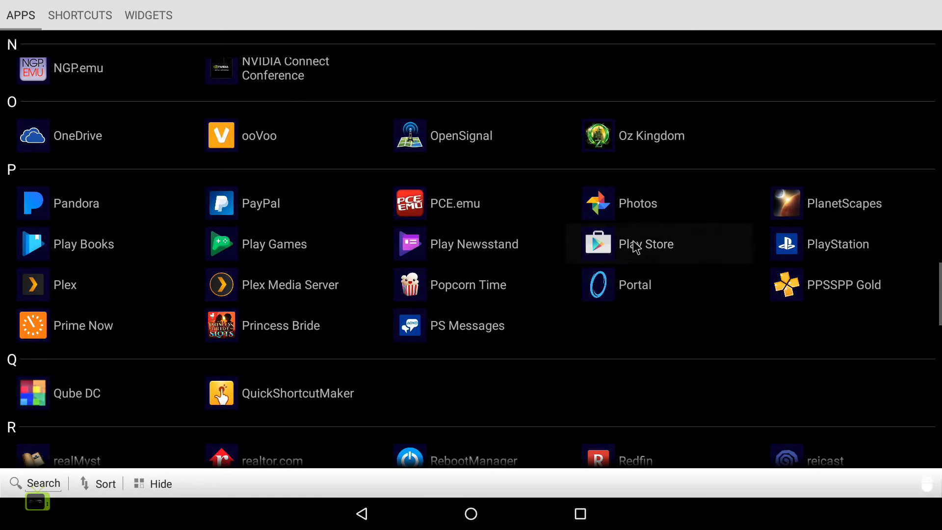
Request the Play Store's uninstallation, cancel the factory-version replacement, and try to launch the Play Store
left_click(637, 248)
left_click(686, 299)
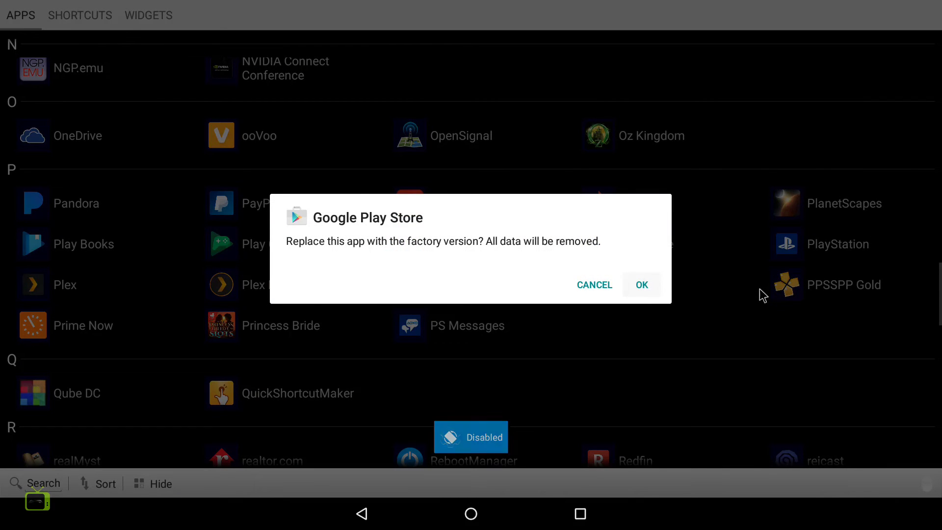
left_click(593, 285)
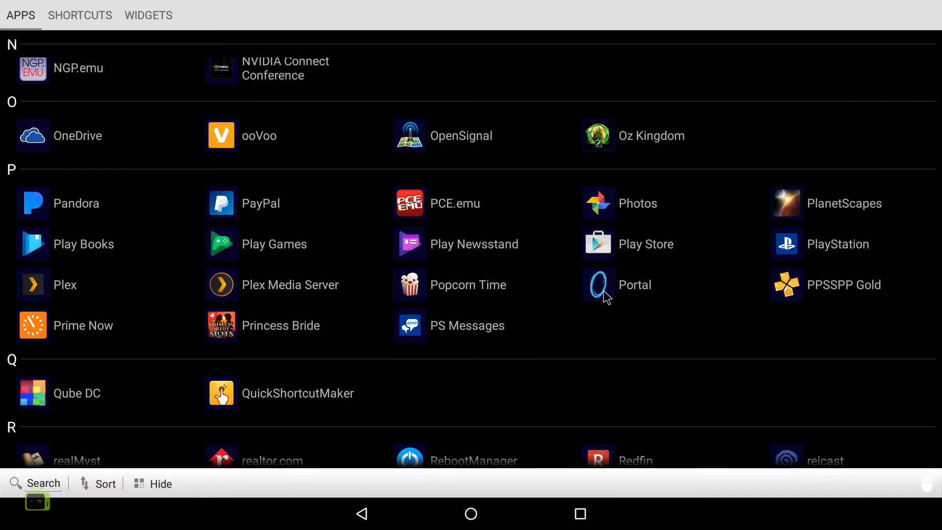
left_click(628, 248)
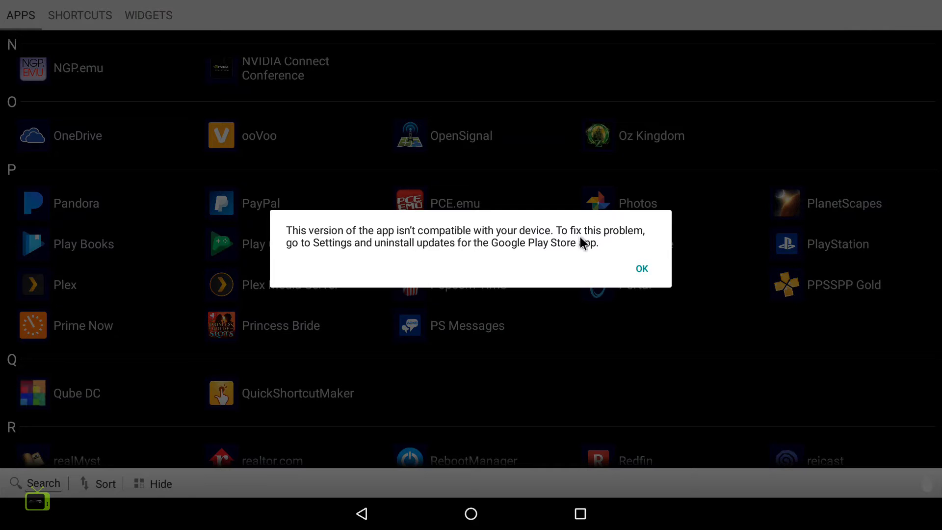
left_click(641, 268)
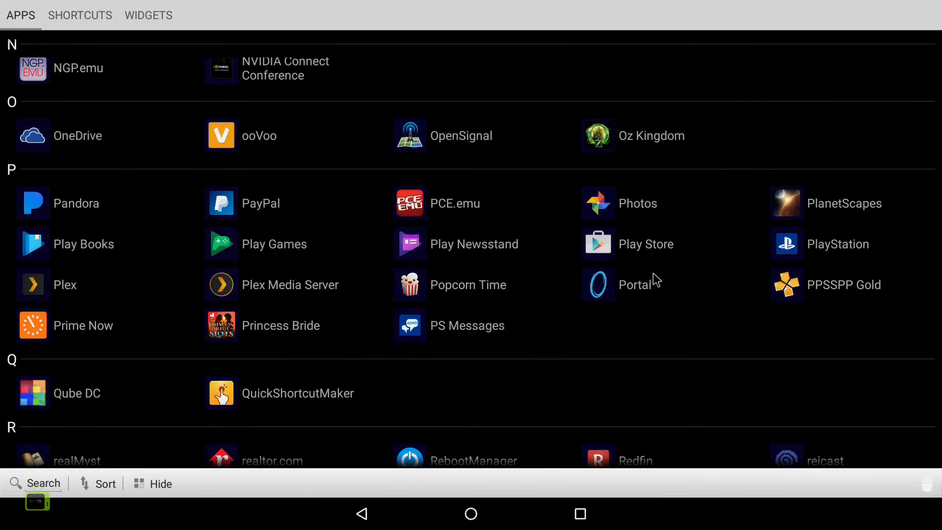
Uninstall the Play Store's updates, accept replacing it with the factory version, and leave the app list
right_click(638, 258)
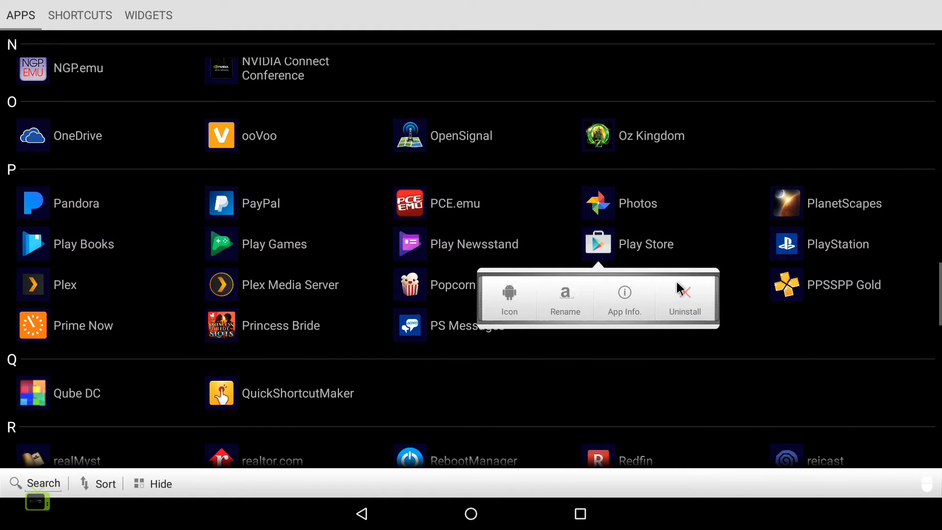
left_click(686, 299)
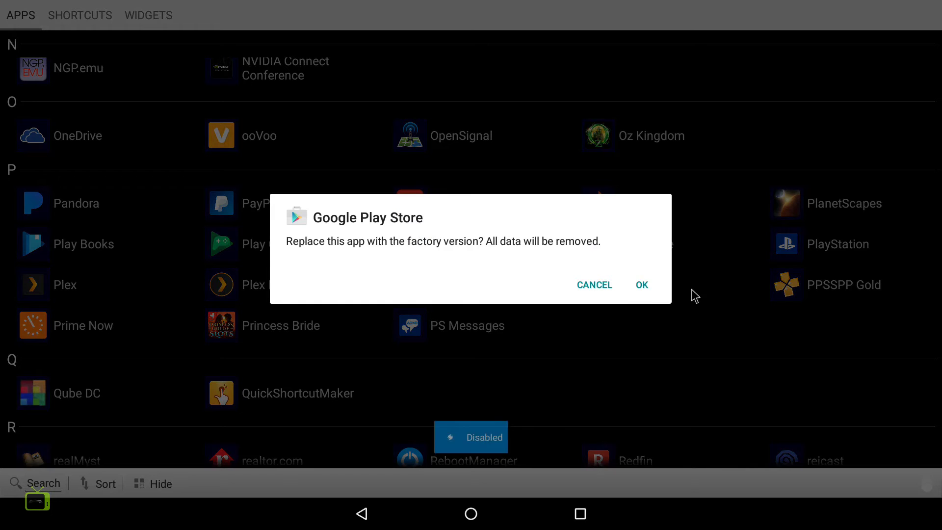
left_click(642, 285)
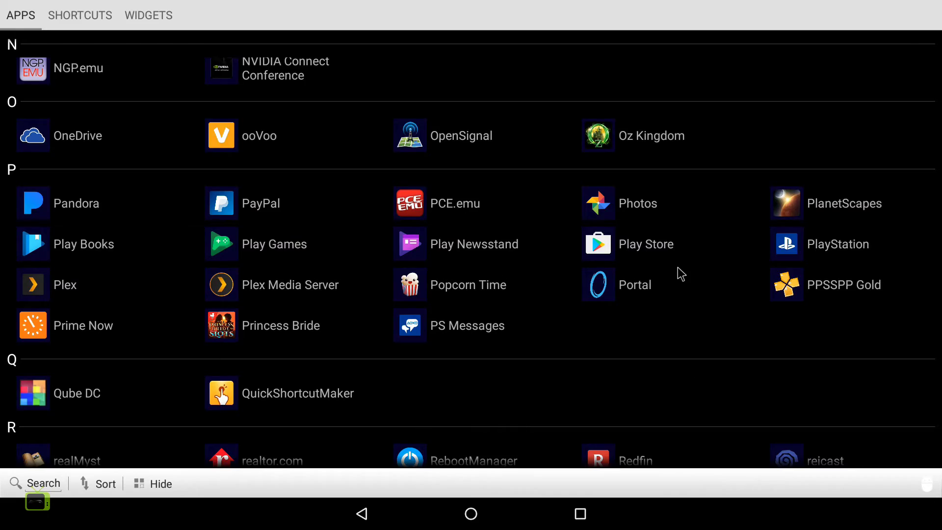
key("Escape")
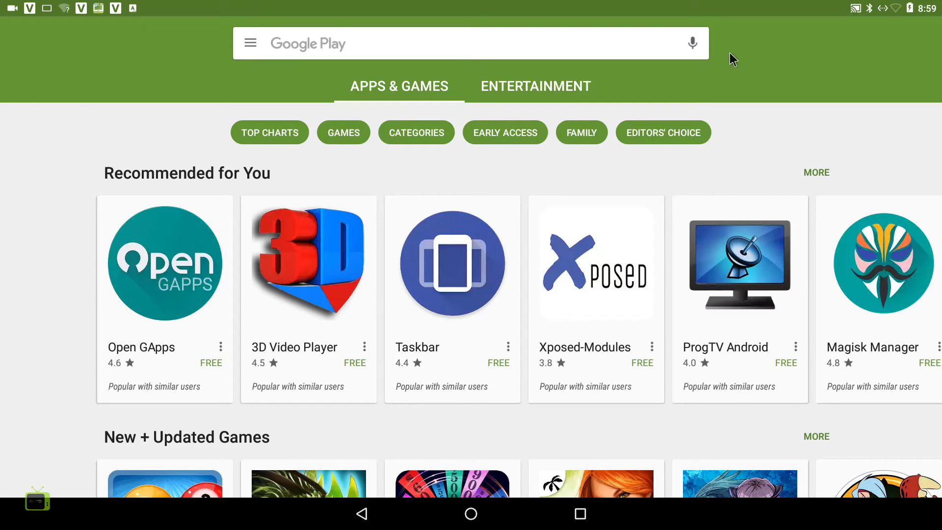
Leave the Play Store, dismiss it from the recent apps, and return to the home screen
right_click(679, 84)
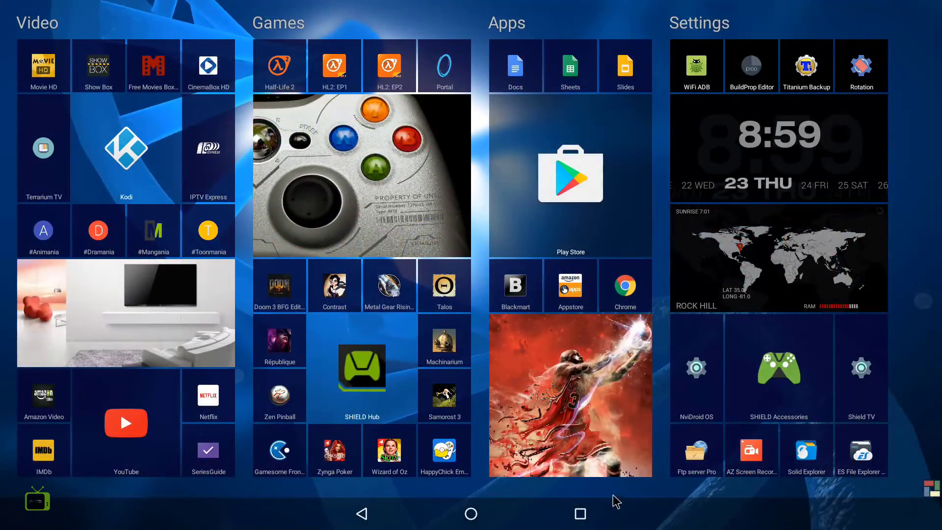
left_click(591, 512)
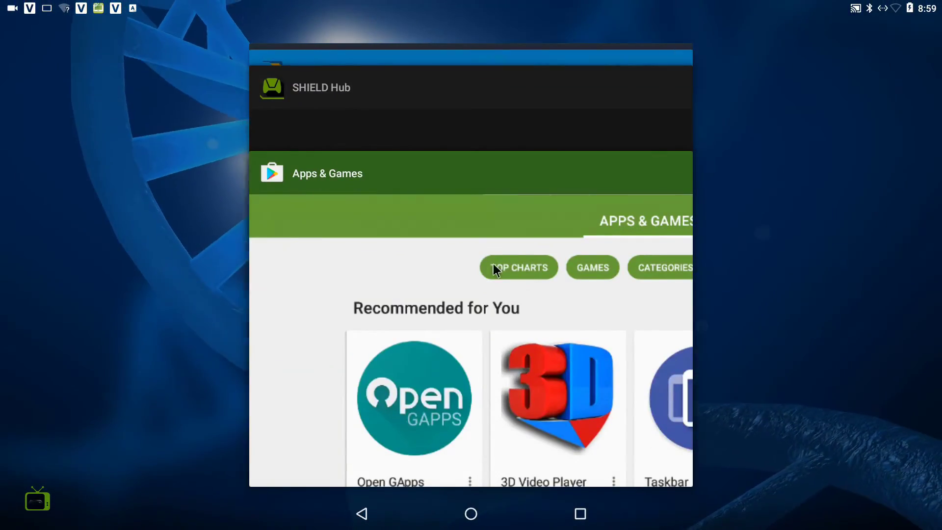
left_click_drag(493, 264, 835, 231)
right_click(835, 231)
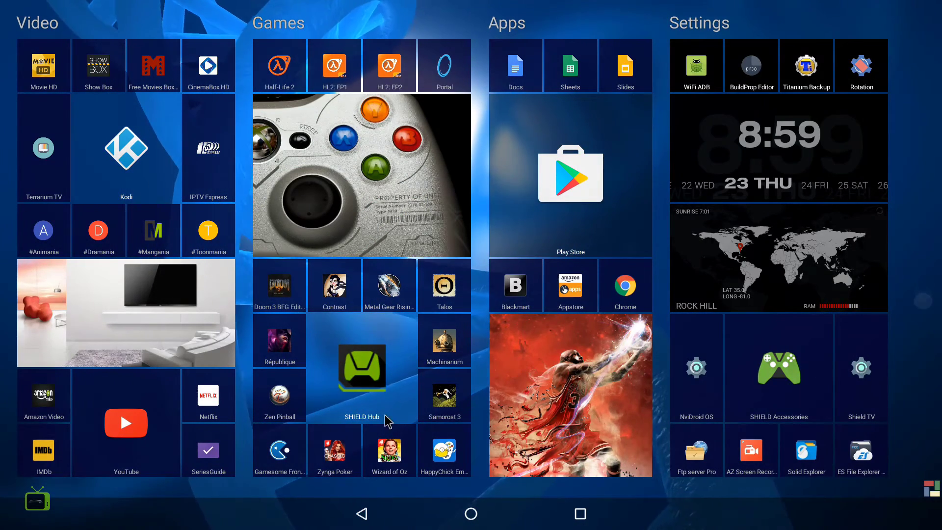
Launch SHIELD Hub from the home screen, retrying if necessary, and open its navigation menu to examine the available sections
left_click(369, 367)
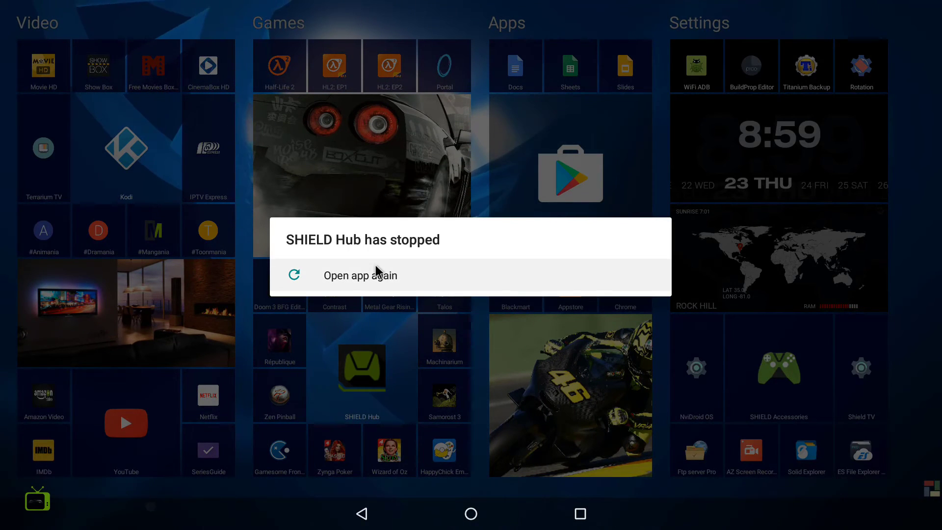
left_click(443, 341)
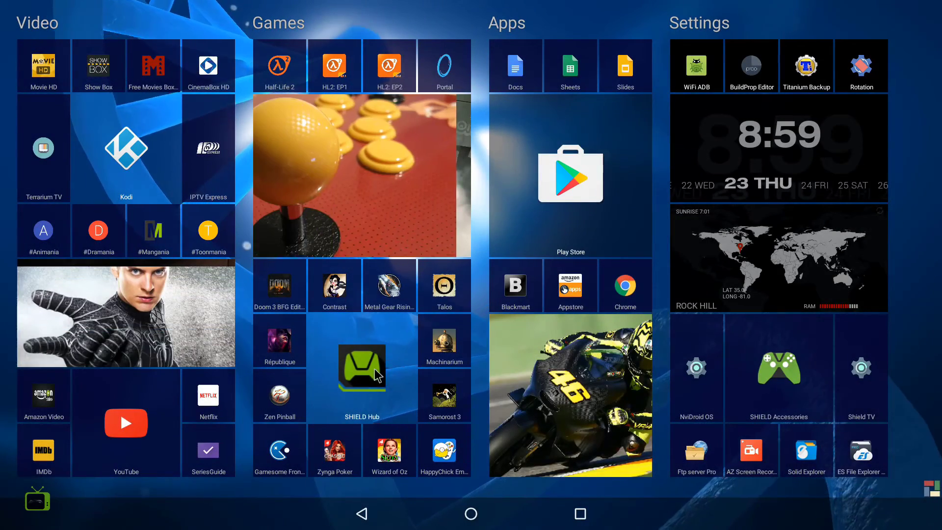
left_click(371, 375)
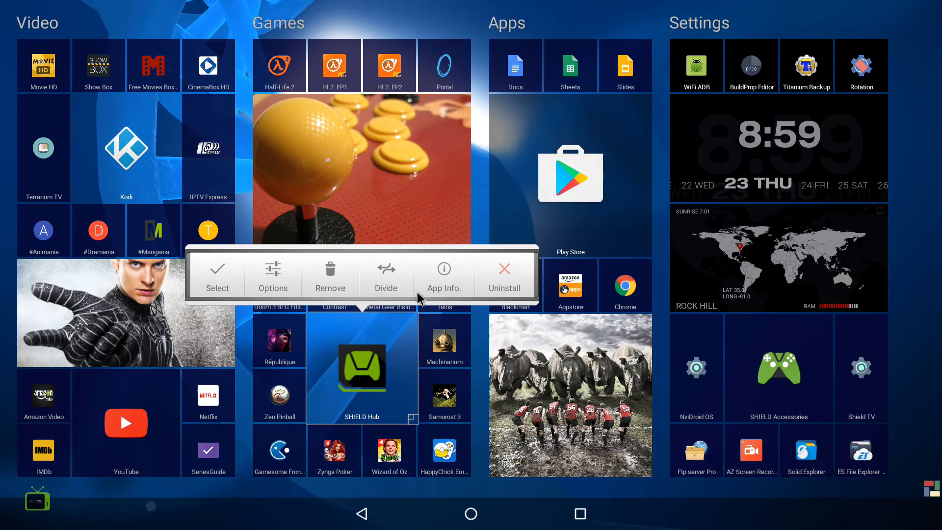
left_click(582, 514)
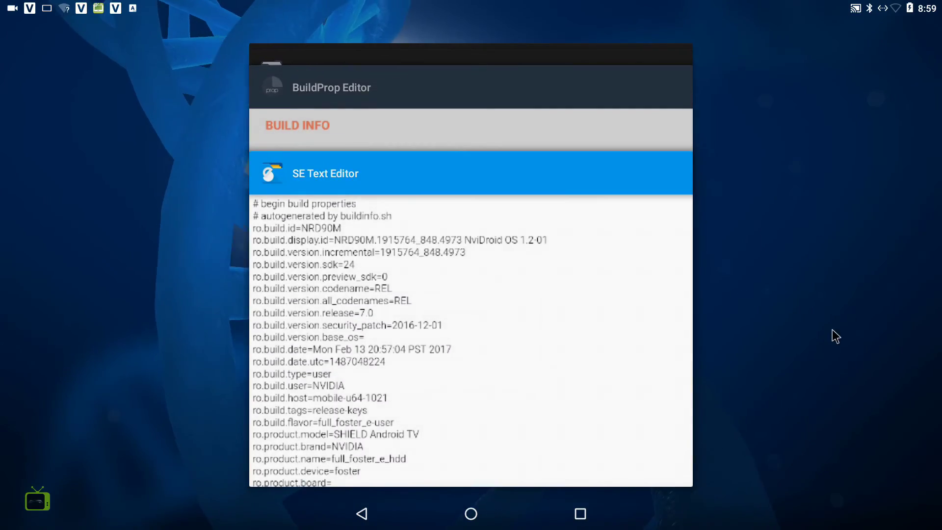
left_click(832, 329)
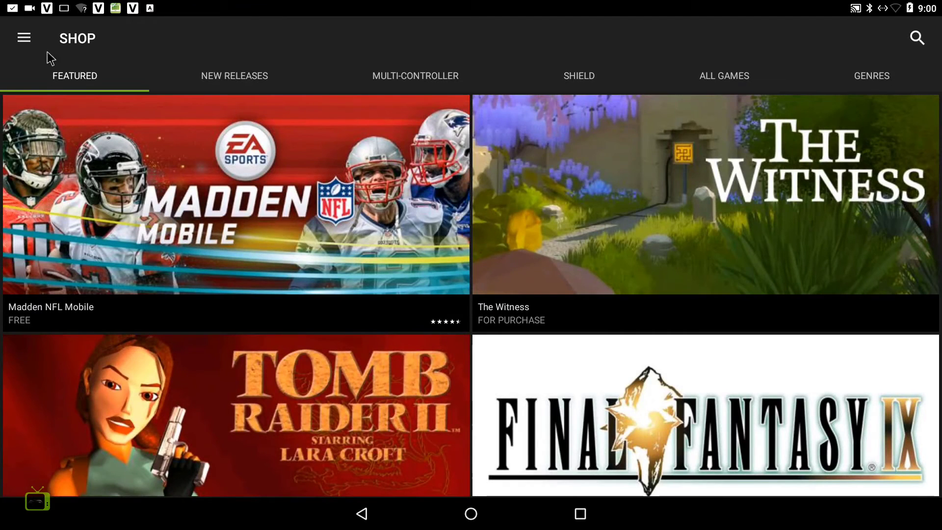
left_click(24, 38)
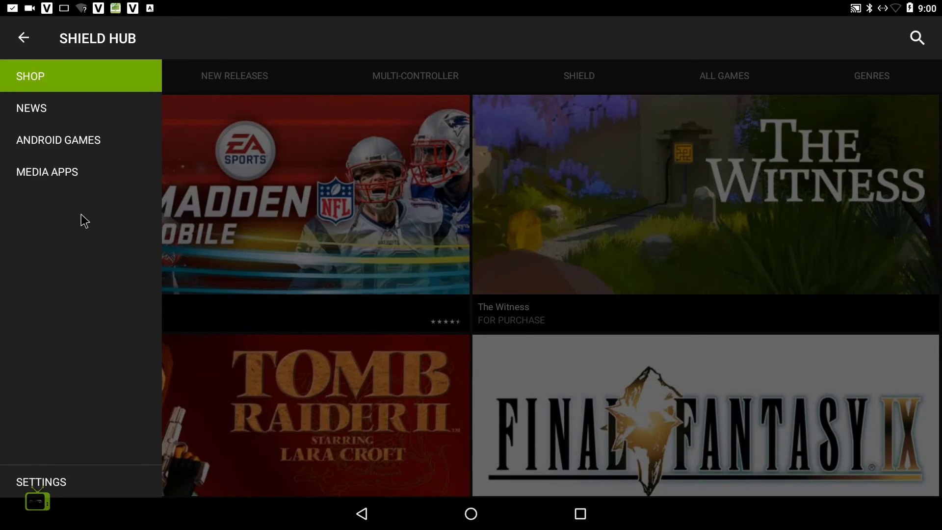
Leave SHIELD Hub, switch to Chrome, and enter nvidiatvnews.com as the web address
key("super+Return")
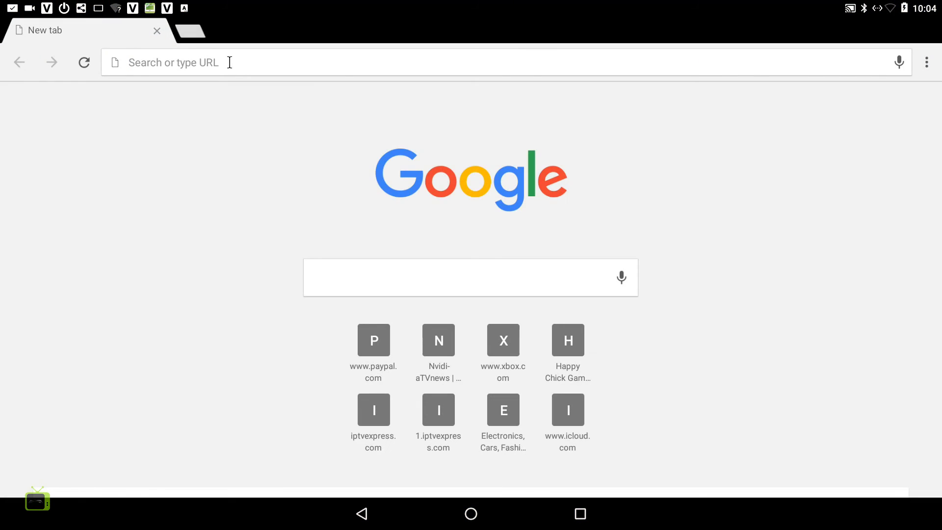
type("nvi")
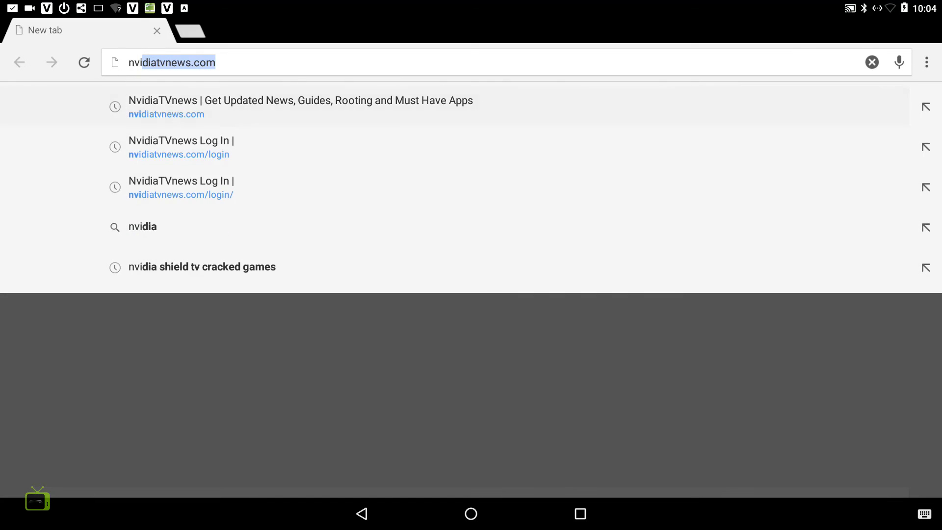